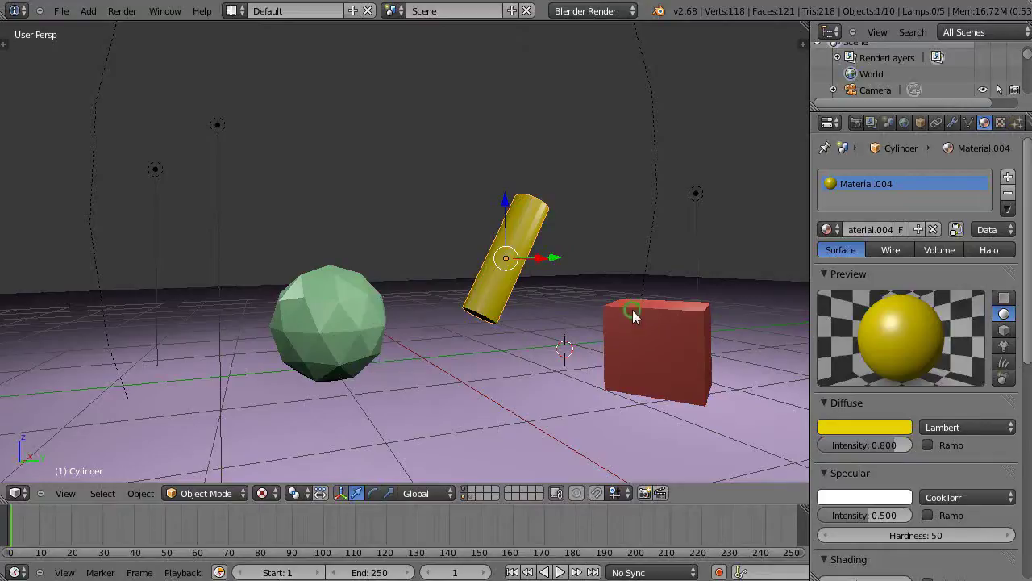
Select the red cube, yellow cylinder and icosphere together
mouse_move(633, 316)
middle_down()
mouse_move(623, 315)
mouse_move(642, 312)
middle_up()
scroll(643, 314, down, 3)
scroll(643, 317, up, 1)
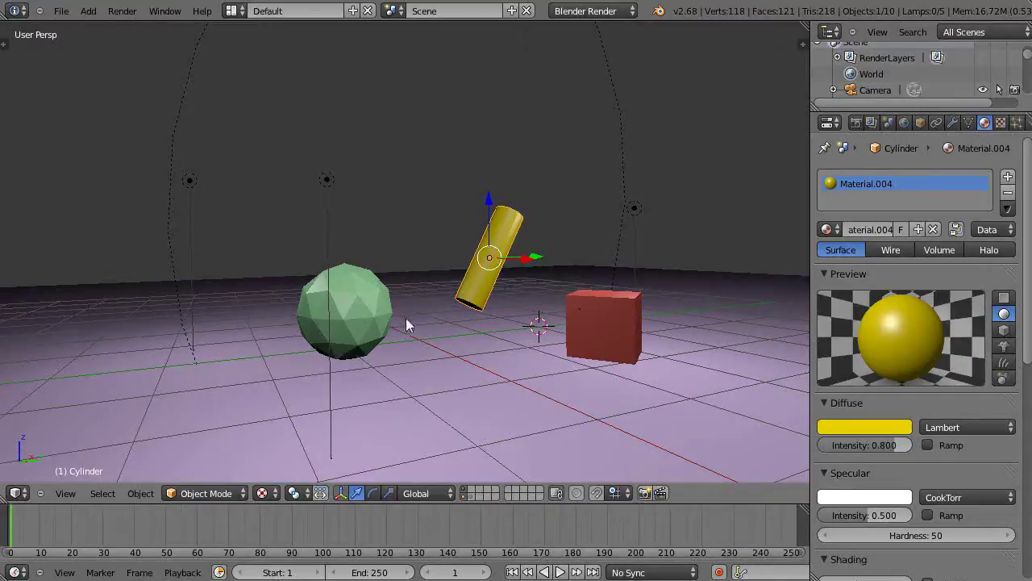
scroll(576, 325, up, 2)
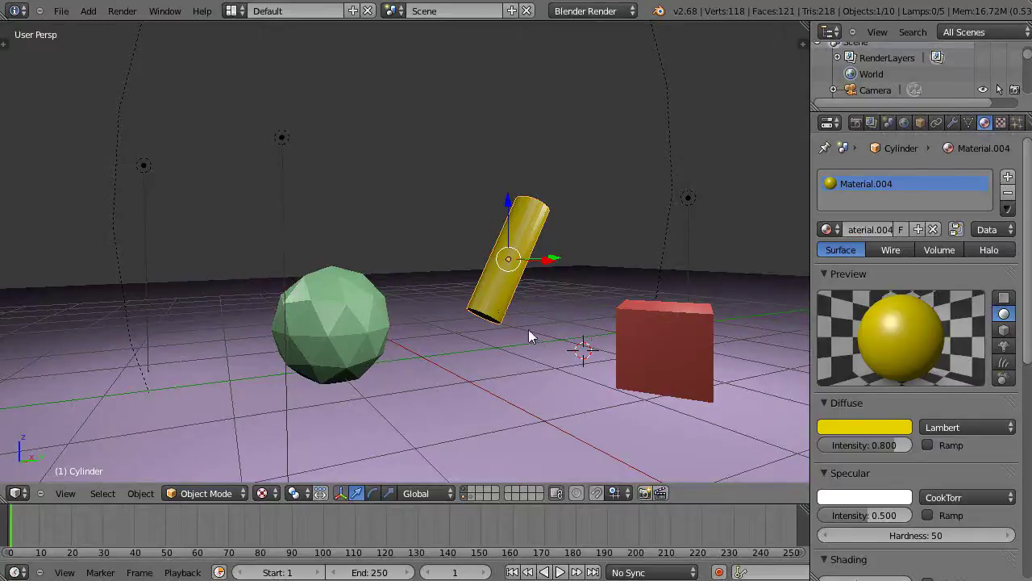
right_click(642, 338)
right_click(511, 292)
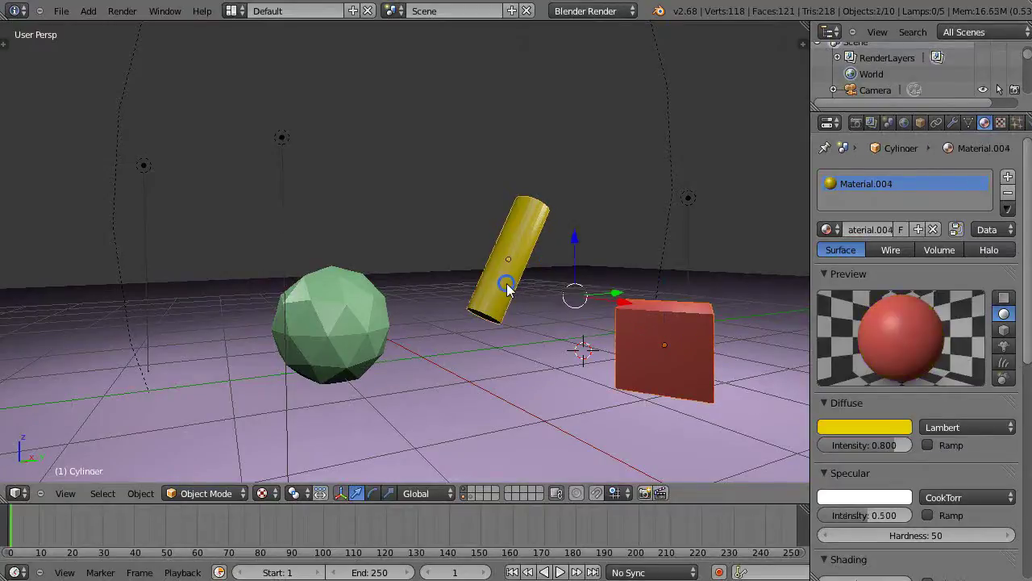
shift+right_click(381, 319)
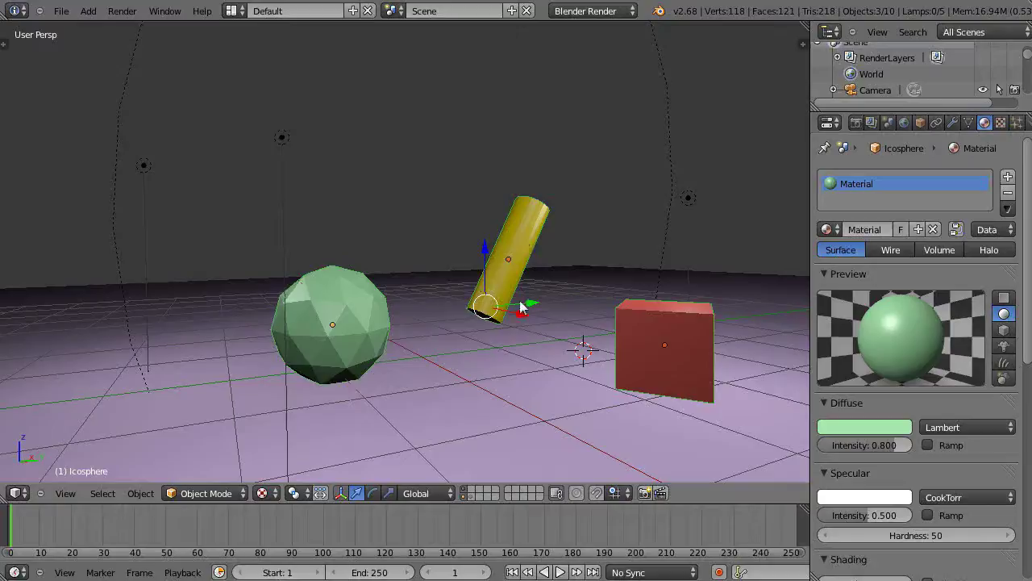
Name the new group '3objects' in the Tool Shelf
key(t)
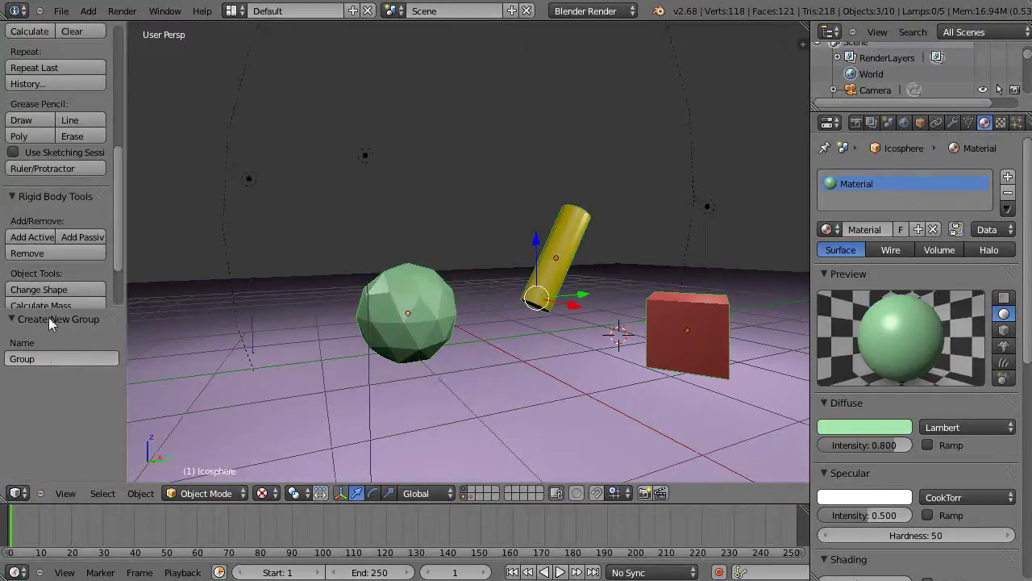
drag(117, 233, 116, 260)
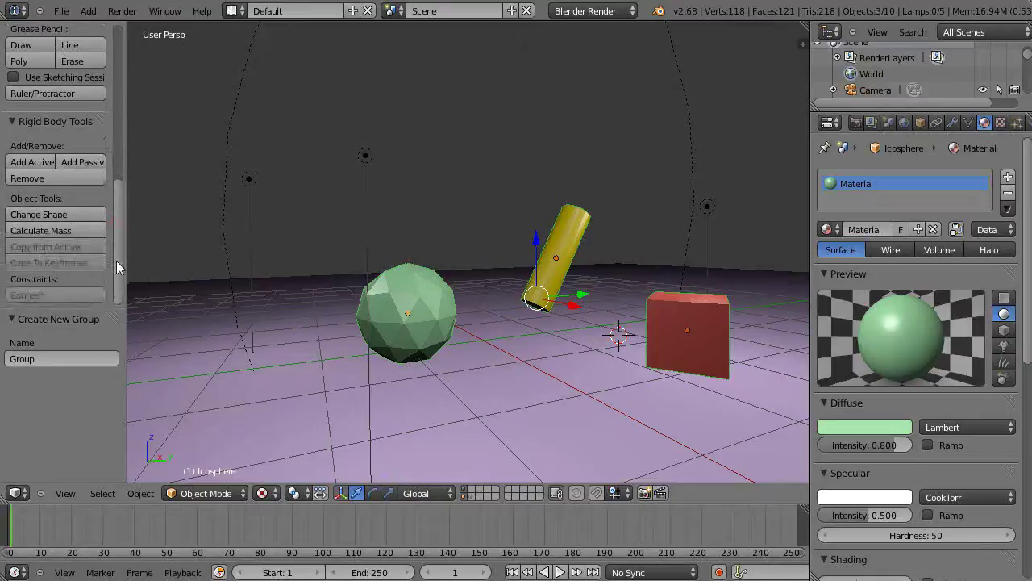
click(38, 360)
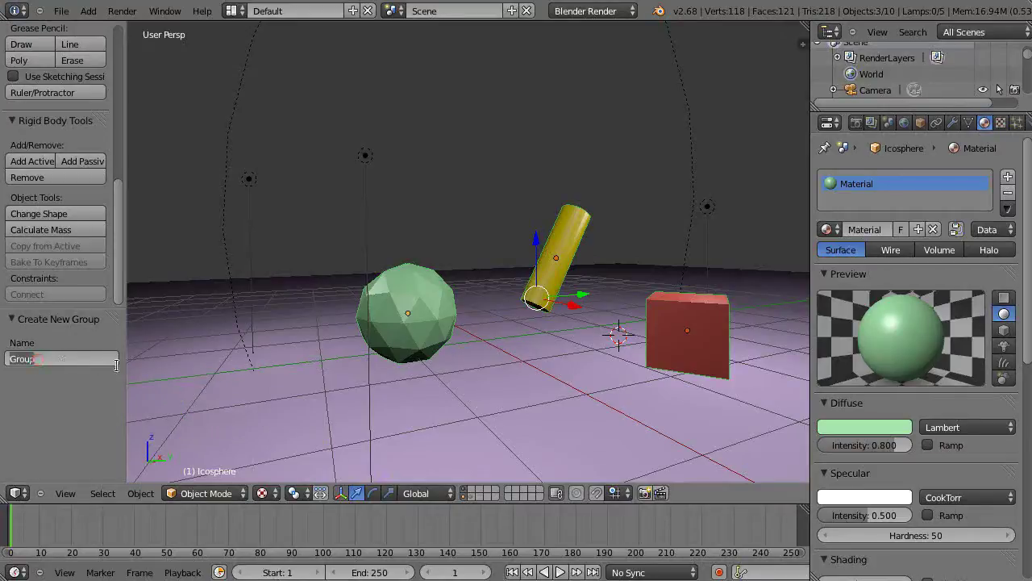
text(3objects)
key(Return)
Starting from the red cube alone, select every object in its group
key(t)
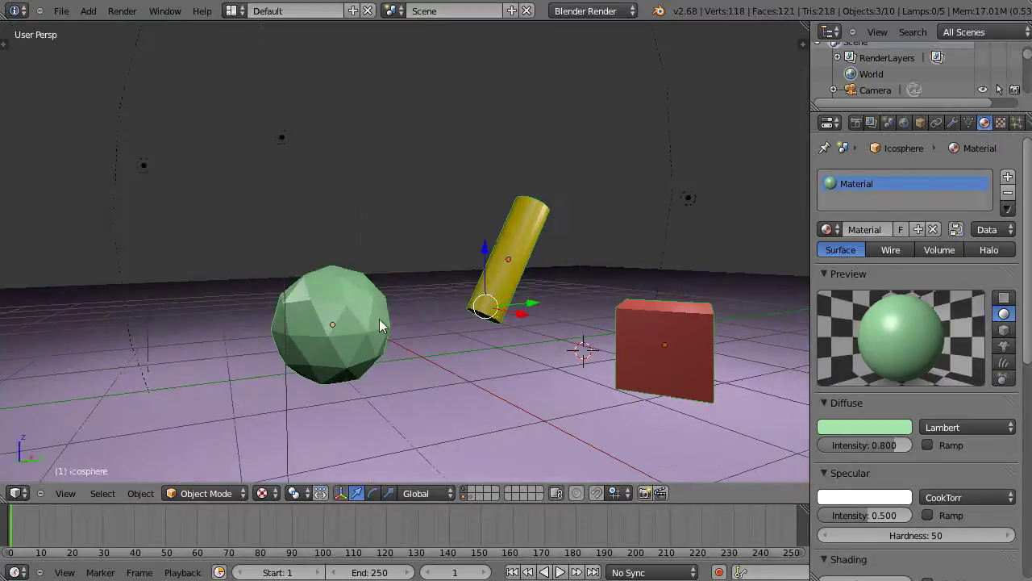
right_click(361, 317)
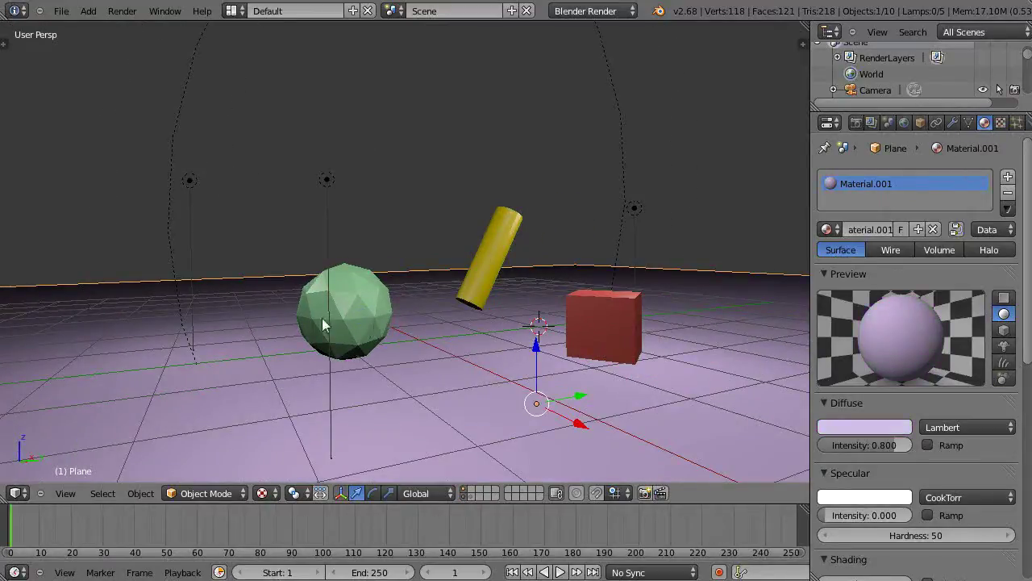
right_click(624, 335)
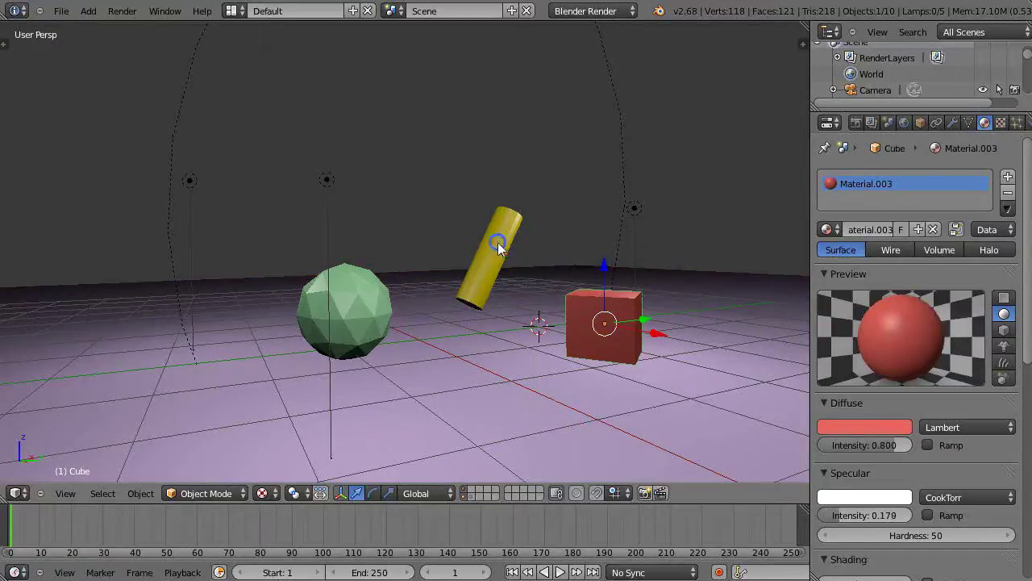
right_click(500, 242)
right_click(360, 303)
right_click(589, 345)
key(shift+g)
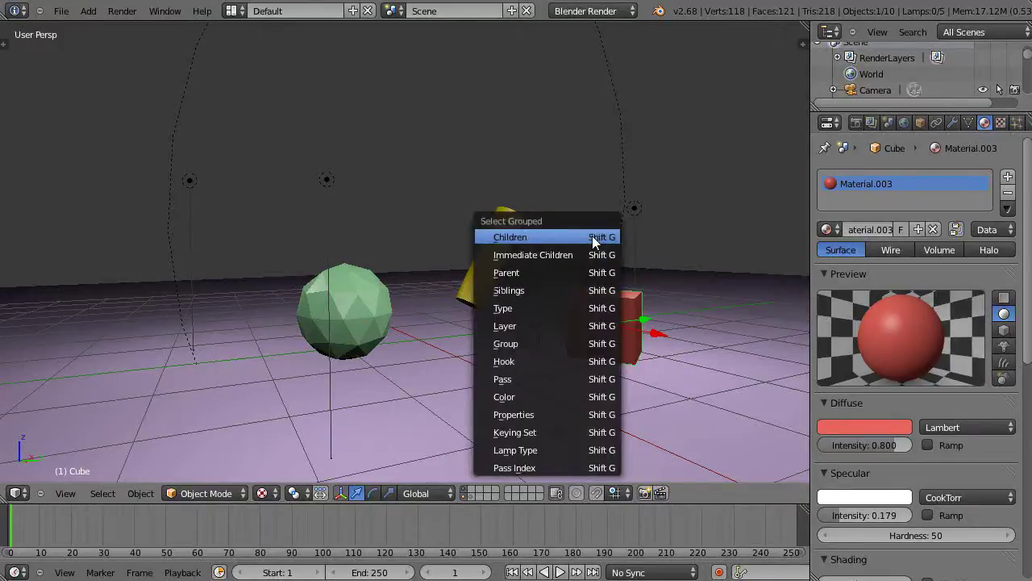
click(570, 338)
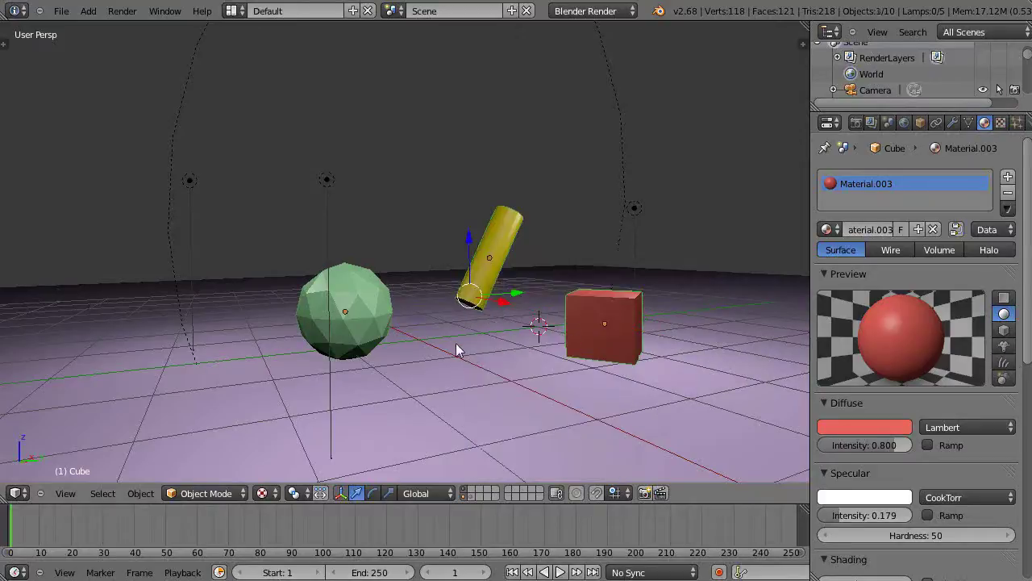
Move the three grouped objects together to the left, about 0.11 units, in Global orientation
mouse_move(455, 345)
middle_down()
mouse_move(486, 354)
mouse_move(425, 347)
mouse_move(443, 346)
middle_up()
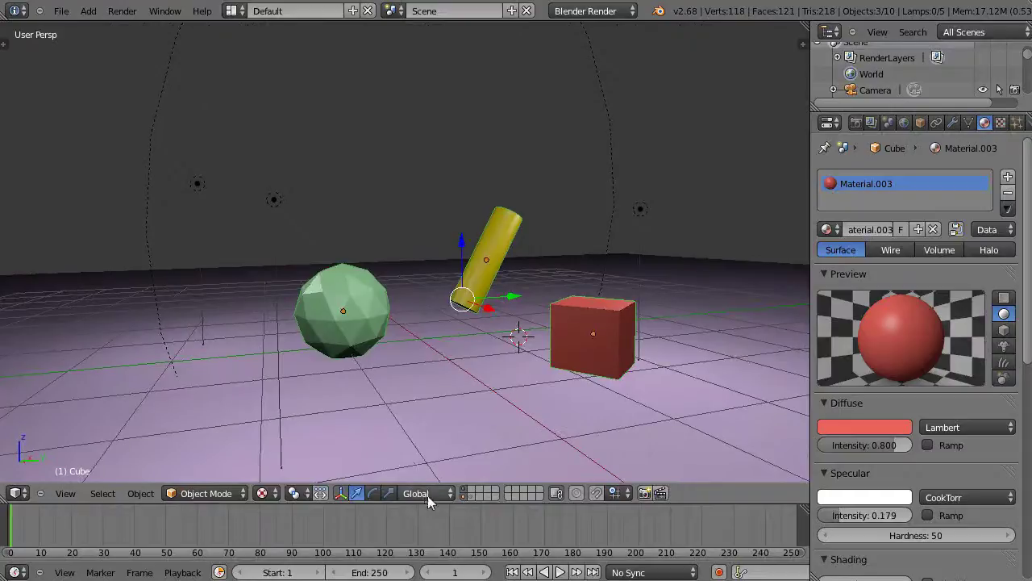
middle_drag(483, 409, 454, 374)
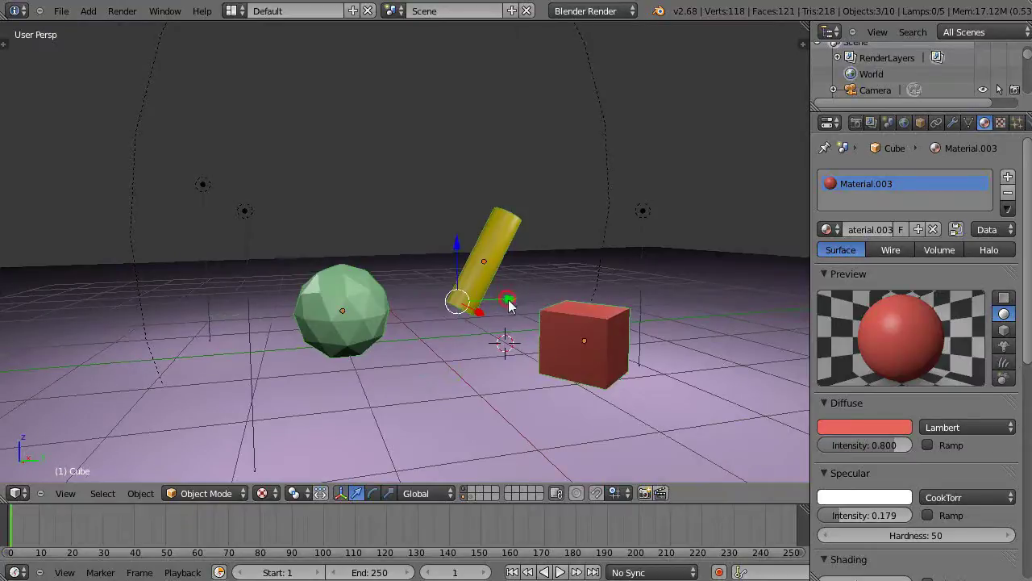
key(g)
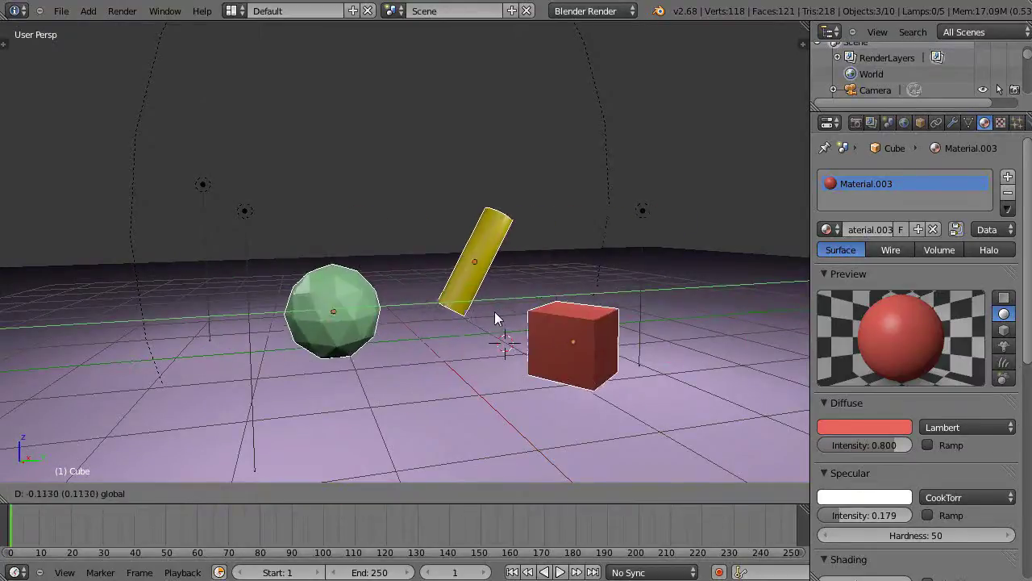
click(495, 314)
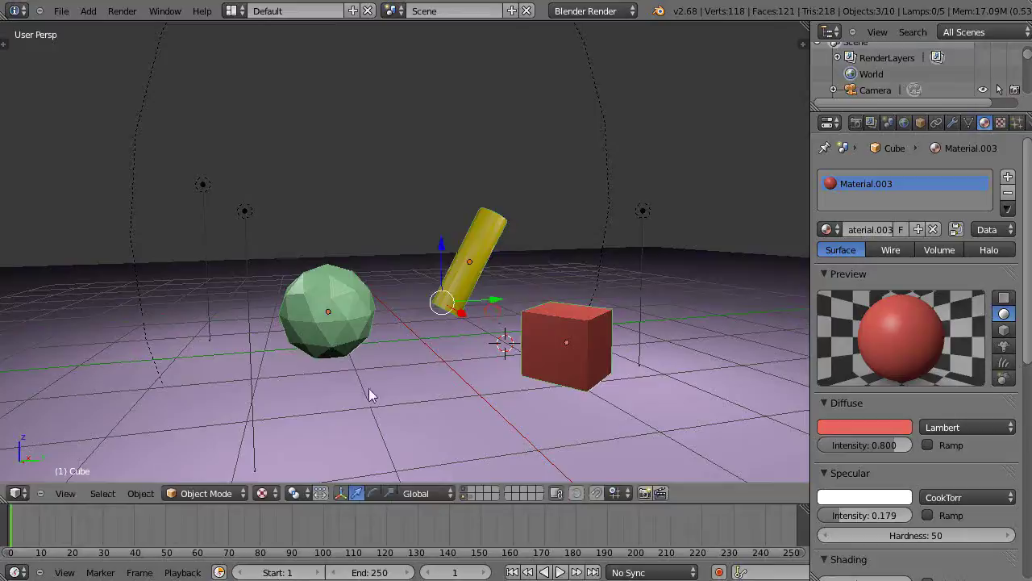
mouse_move(462, 387)
middle_down()
mouse_move(392, 387)
mouse_move(458, 379)
middle_up()
Switch the transform orientation to Local
click(416, 493)
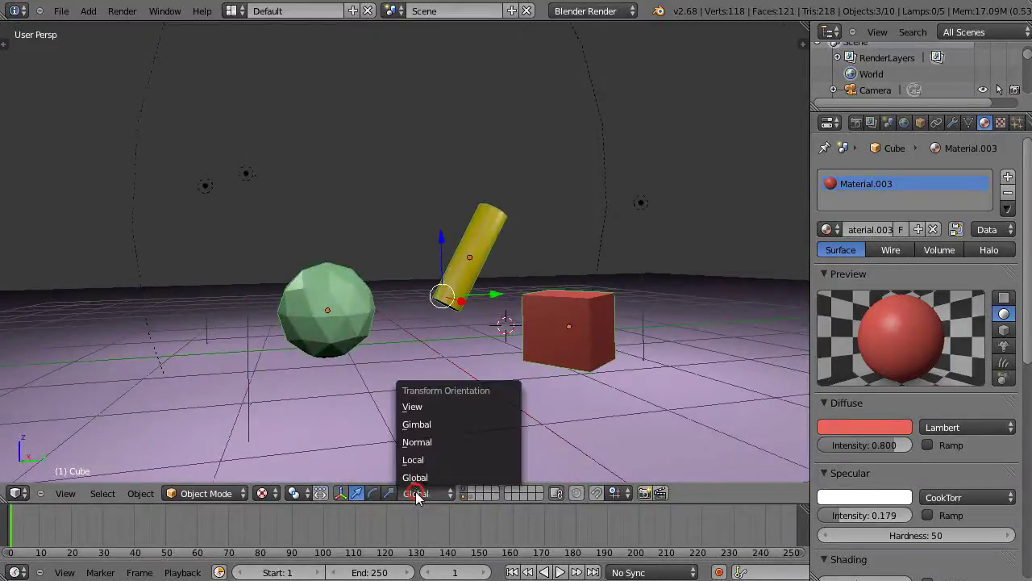
click(419, 461)
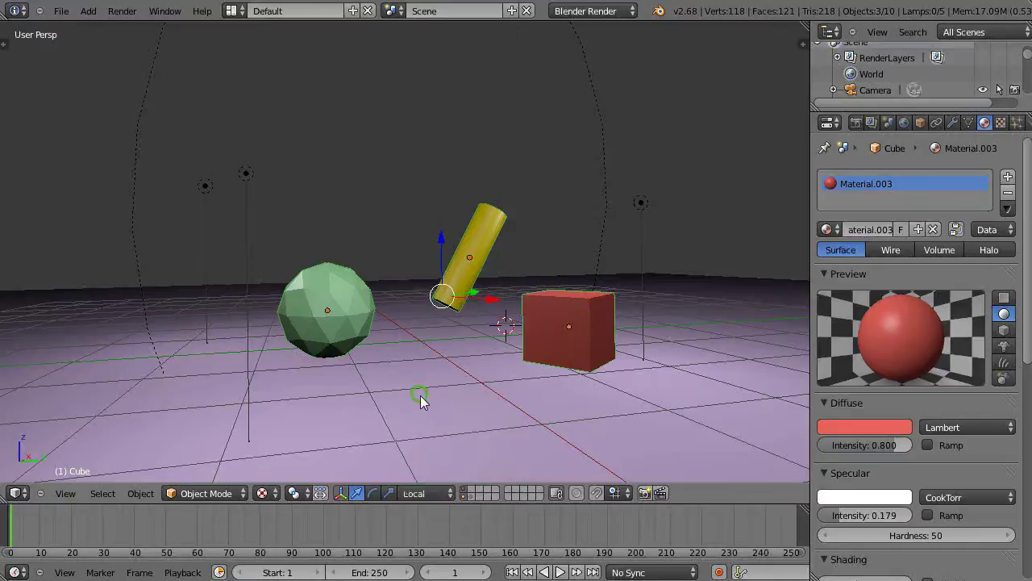
middle_drag(420, 395, 399, 397)
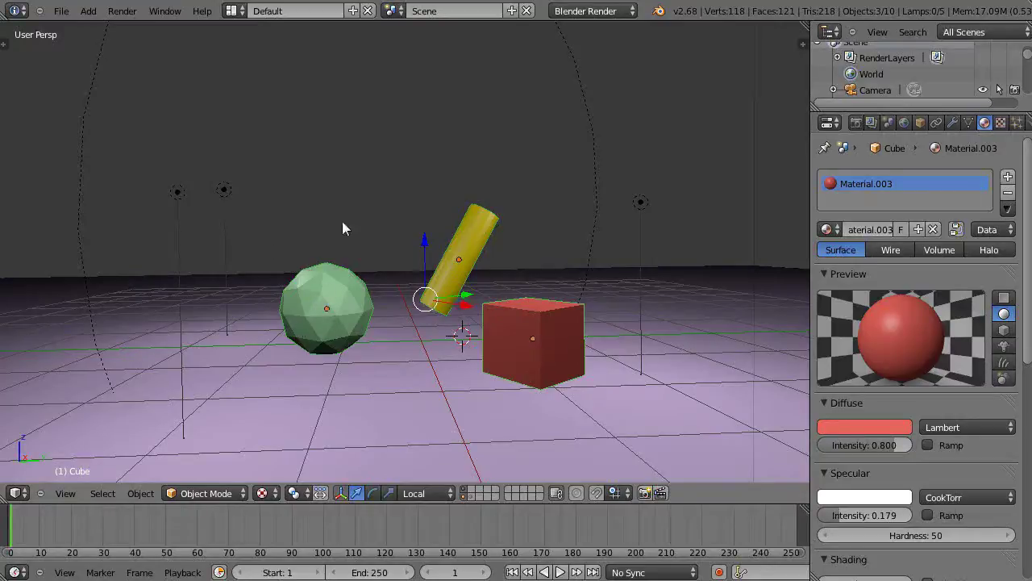
Select the cylinder, cube and icosphere one at a time, ending with the red cube
right_click(462, 261)
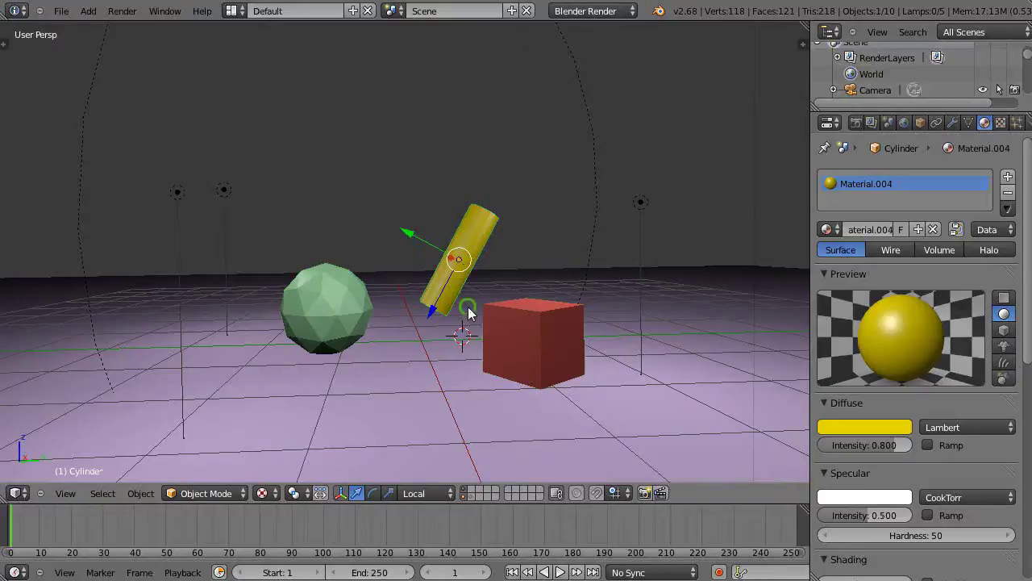
middle_drag(470, 305, 501, 354)
right_click(520, 327)
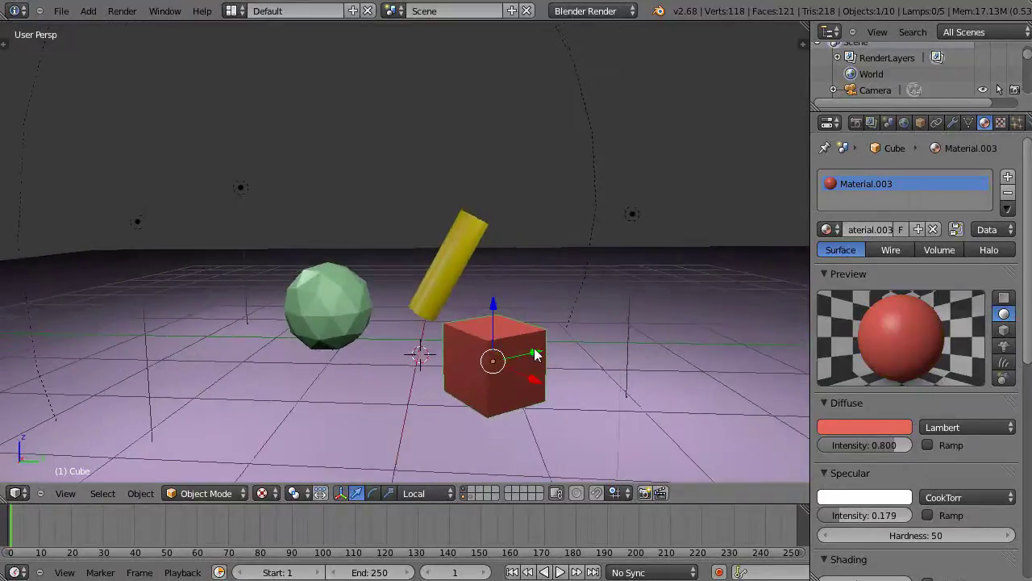
right_click(290, 306)
middle_drag(290, 306, 269, 345)
right_click(463, 353)
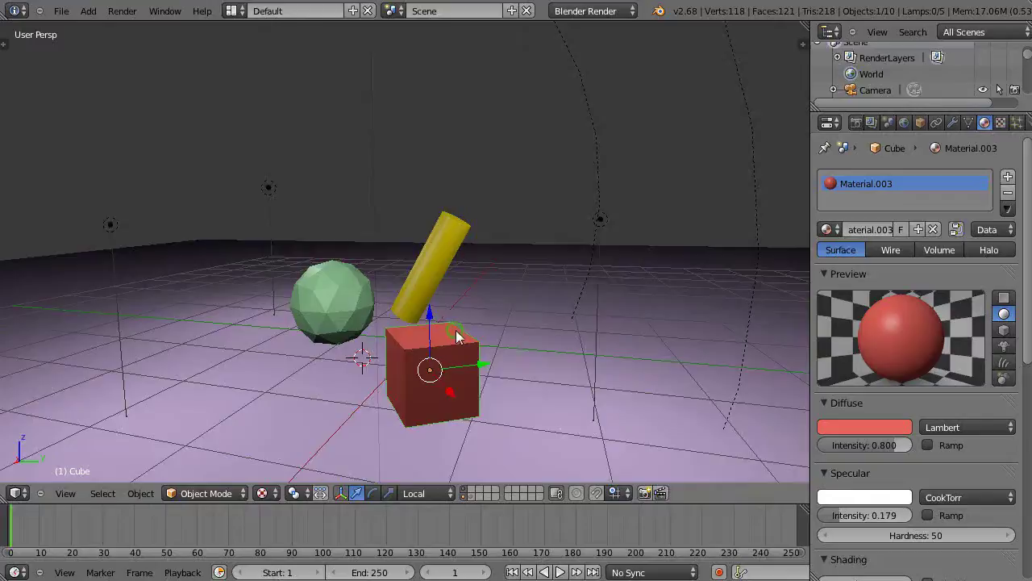
middle_drag(456, 335, 487, 309)
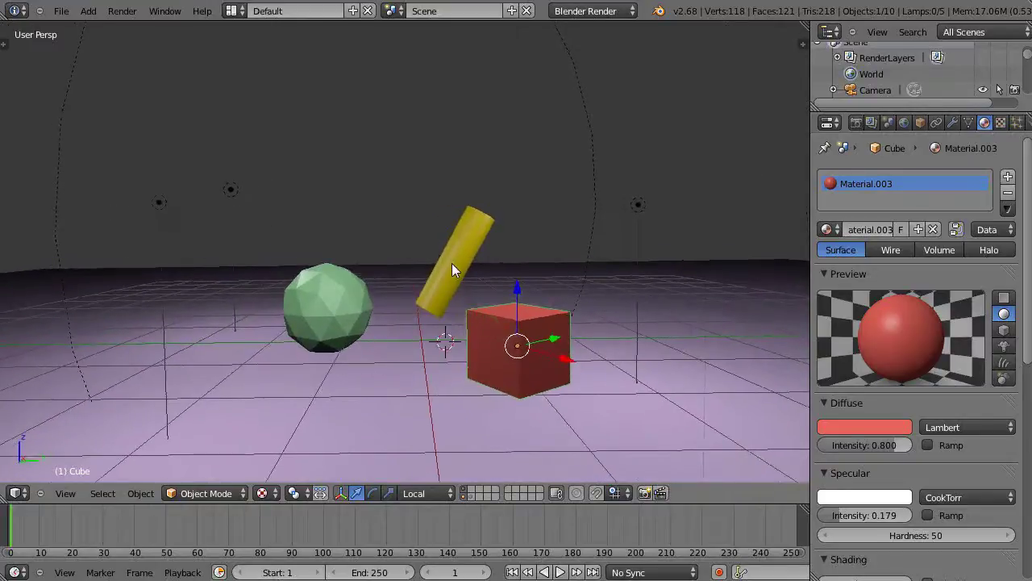
Select all members of the cube's 3objects group and orbit to inspect the selection
key(shift+g)
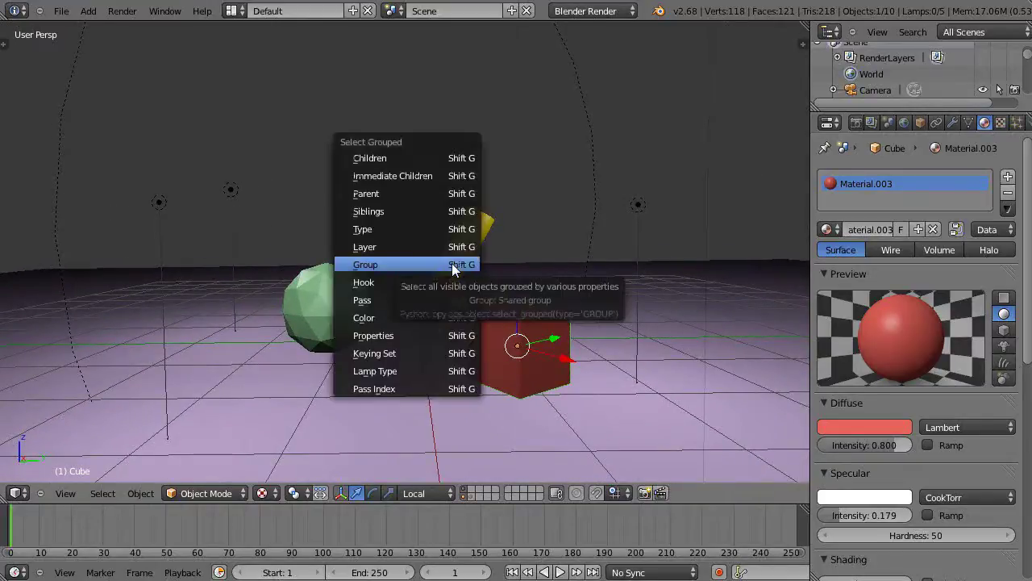
click(452, 265)
middle_drag(447, 310, 390, 302)
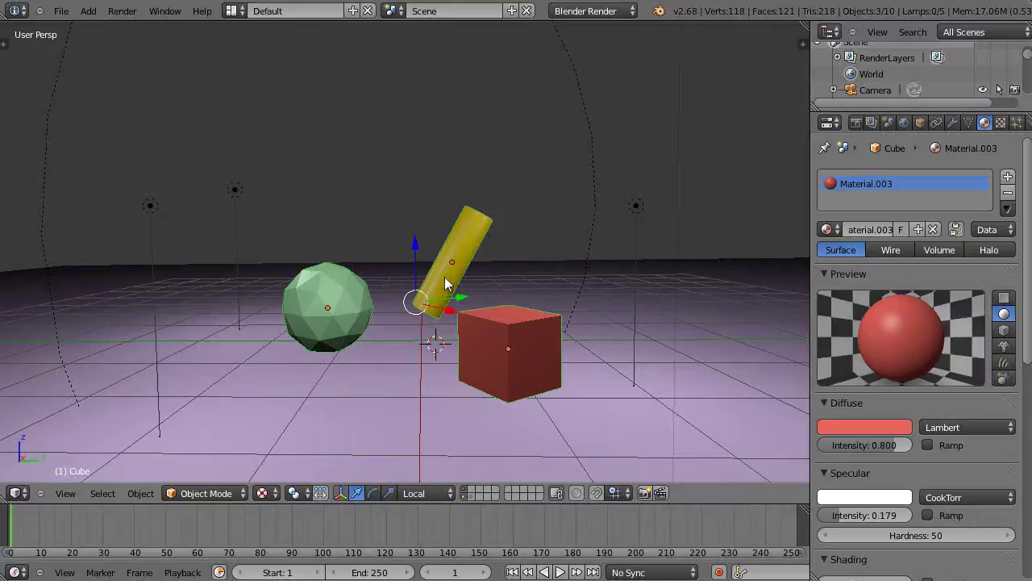
middle_drag(445, 349, 489, 344)
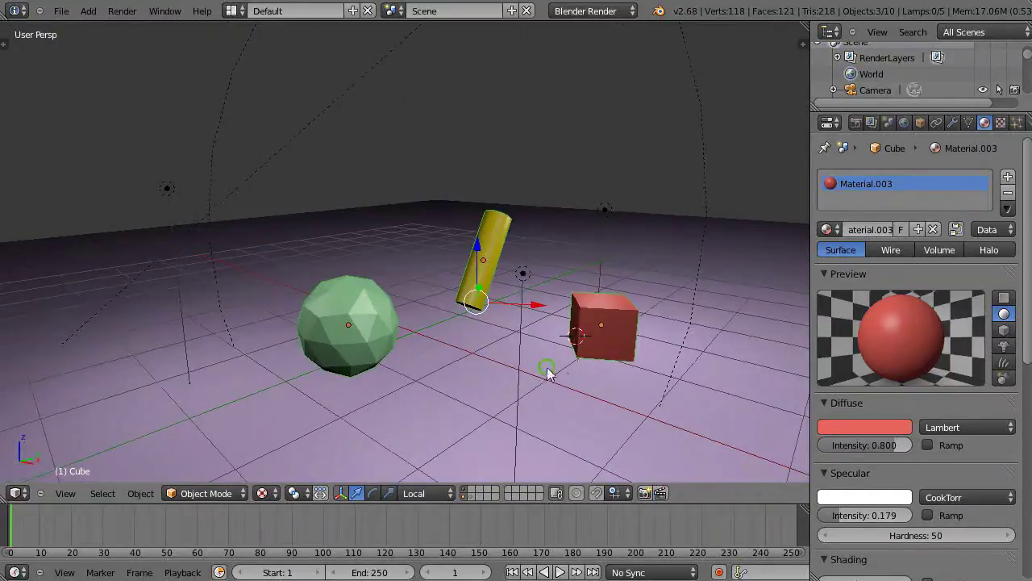
middle_drag(542, 361, 489, 364)
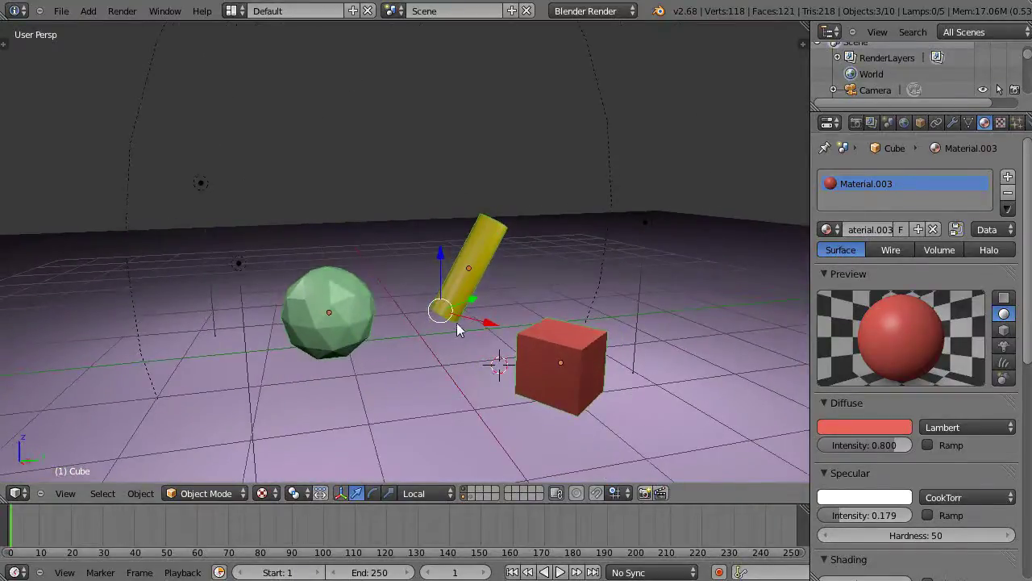
From the yellow cylinder, select its whole group, reselecting via the icosphere and cylinder a second time
right_click(480, 268)
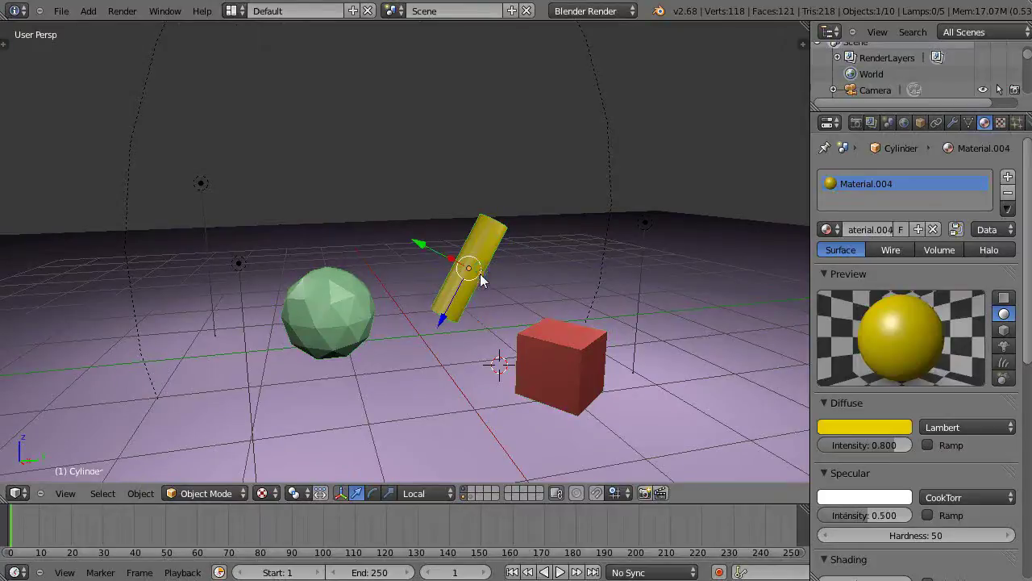
key(shift+g)
click(488, 321)
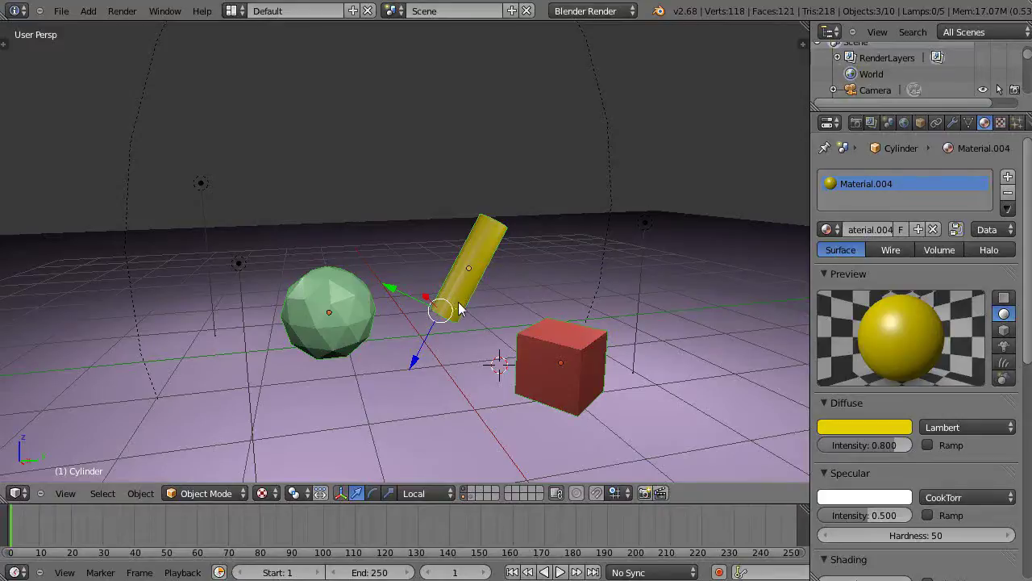
mouse_move(536, 353)
middle_down()
mouse_move(517, 342)
mouse_move(528, 342)
middle_up()
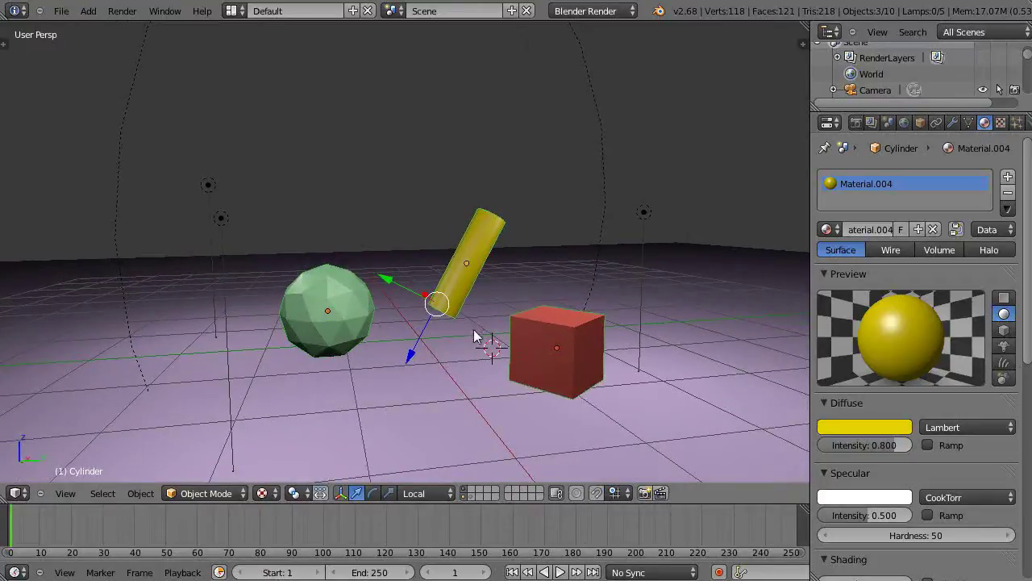
right_click(325, 315)
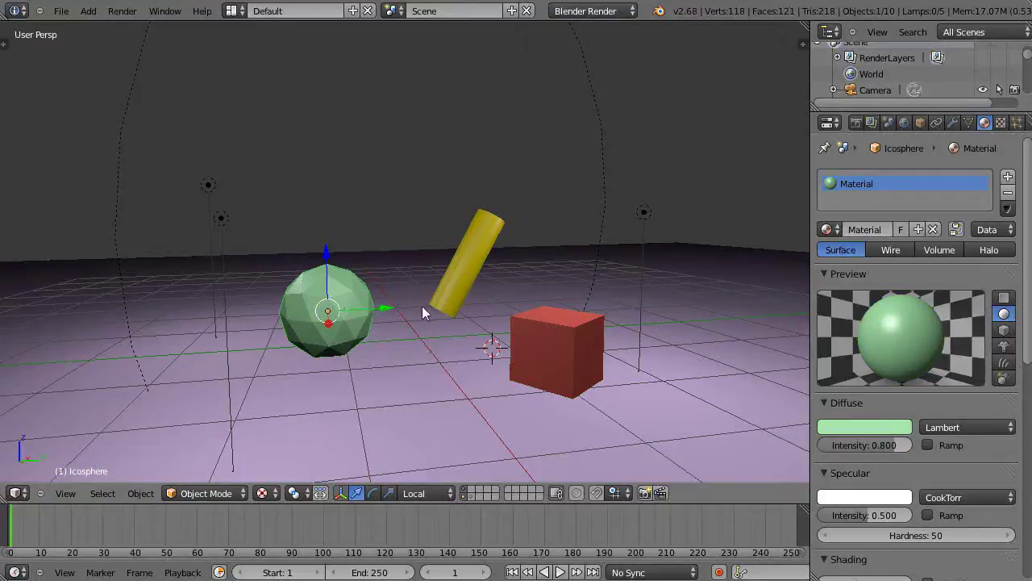
right_click(459, 290)
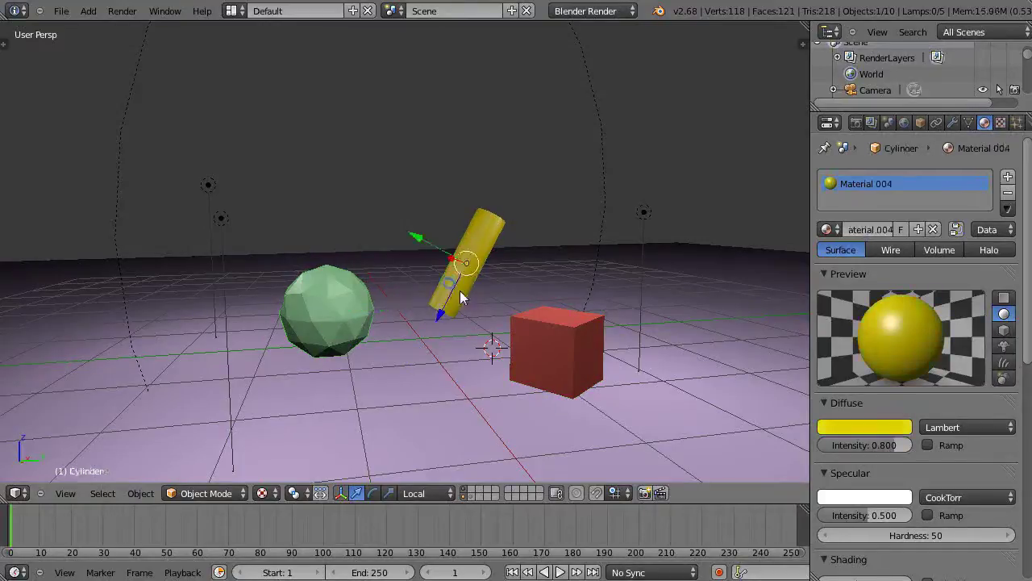
key(shift+g)
click(526, 337)
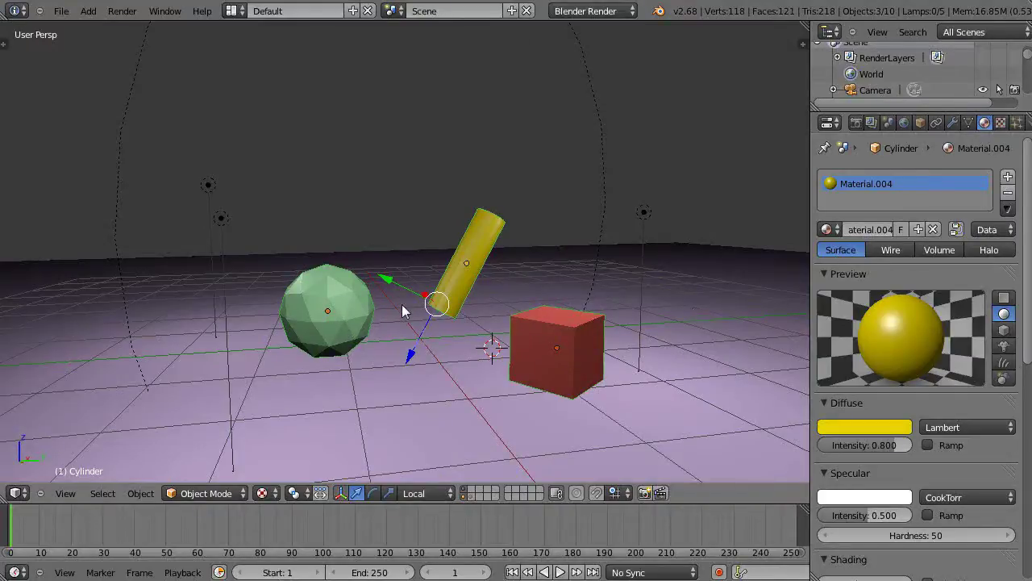
Switch to Global orientation and slide the three objects along global Y
scroll(384, 315, down, 2)
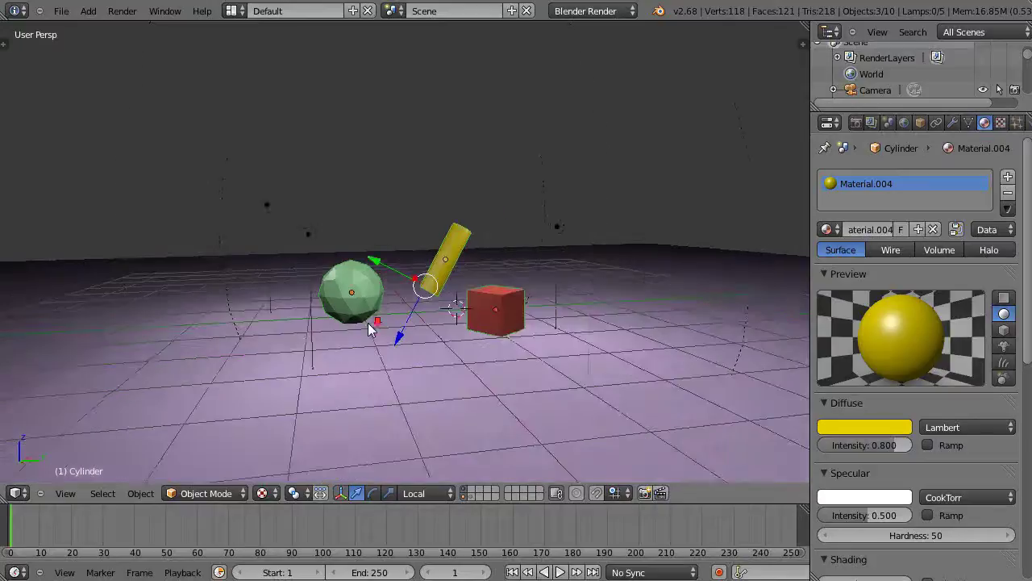
click(413, 492)
click(420, 480)
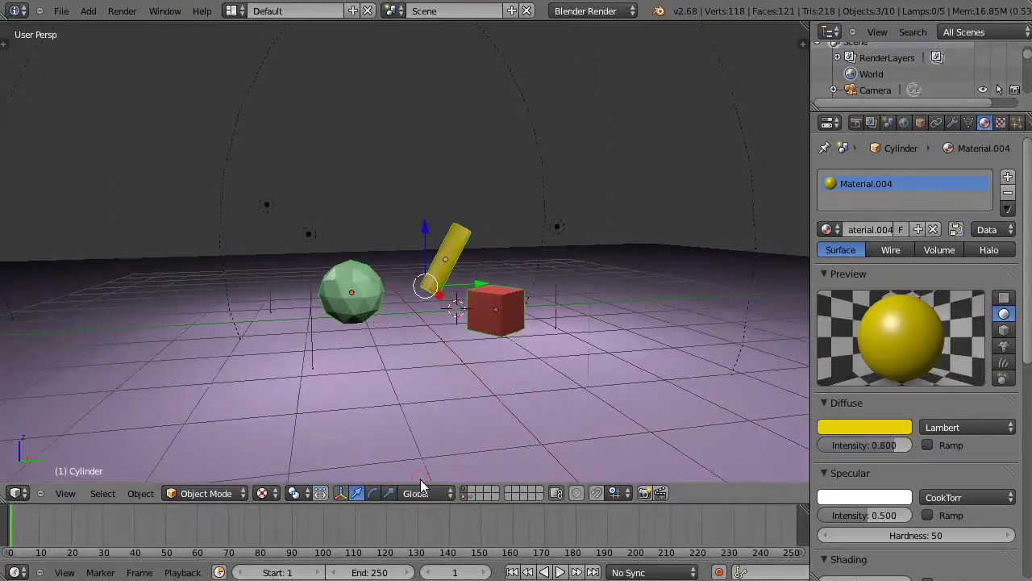
scroll(420, 435, up, 2)
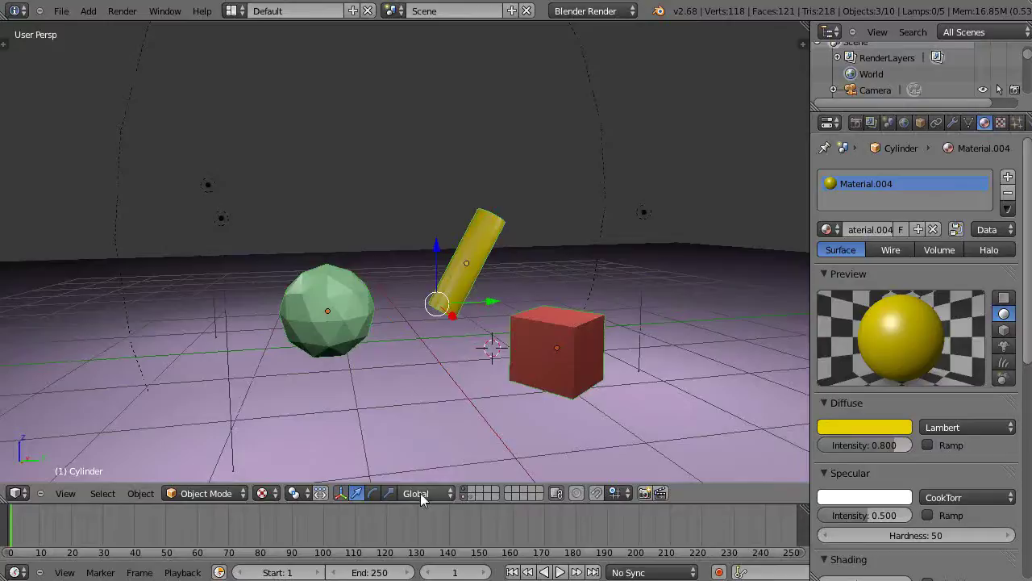
drag(492, 302, 448, 336)
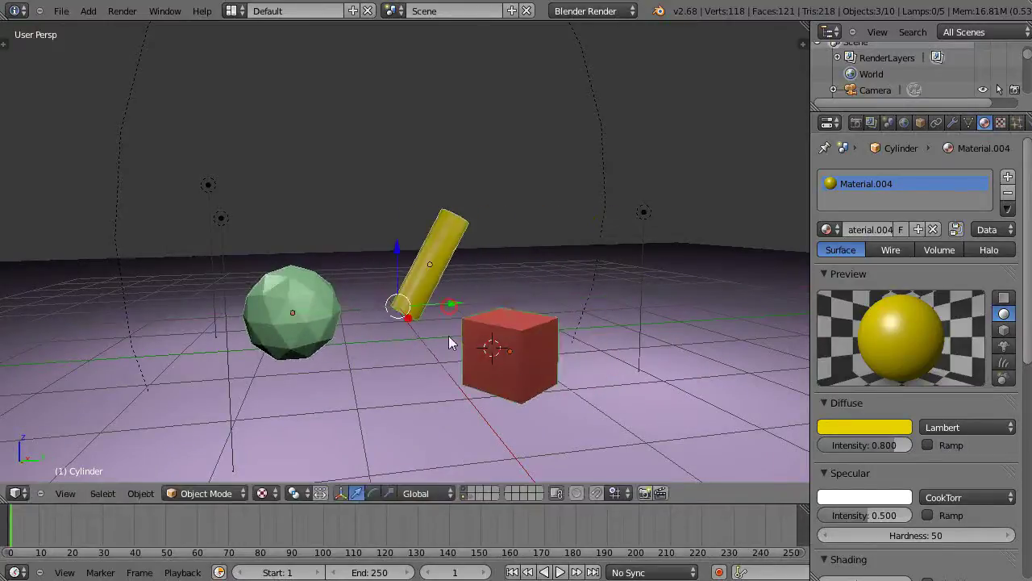
Switch to Local orientation and slide the objects along their local Y axis
click(419, 493)
click(414, 460)
mouse_move(344, 284)
mouse_down()
mouse_move(268, 251)
mouse_move(391, 293)
mouse_move(288, 263)
mouse_move(156, 251)
mouse_move(338, 288)
mouse_move(185, 256)
mouse_move(142, 270)
mouse_move(464, 319)
mouse_move(157, 272)
mouse_move(346, 292)
mouse_move(304, 276)
mouse_move(176, 277)
mouse_move(343, 293)
mouse_up()
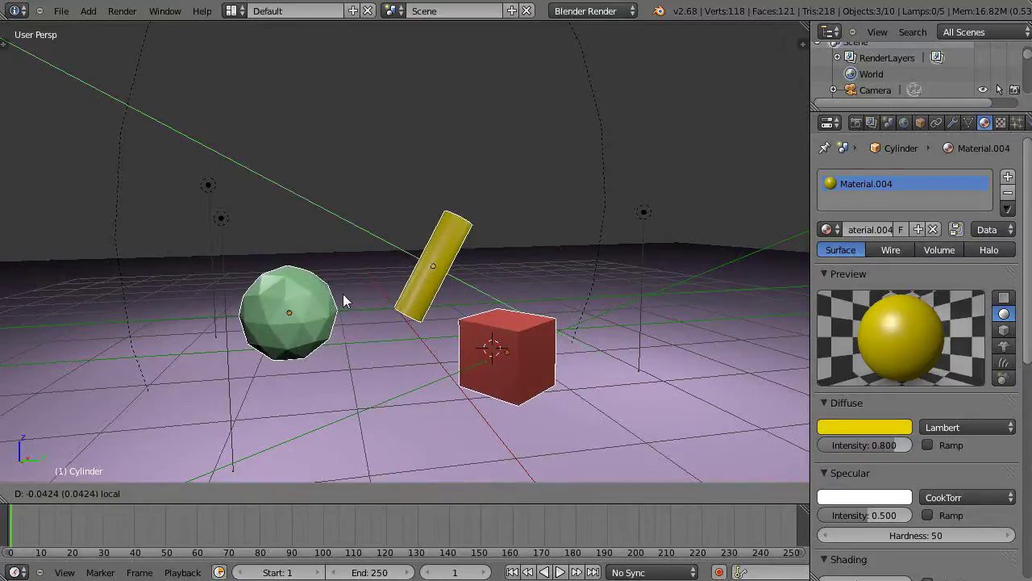
mouse_move(342, 294)
mouse_down()
mouse_move(211, 256)
mouse_move(345, 295)
mouse_up()
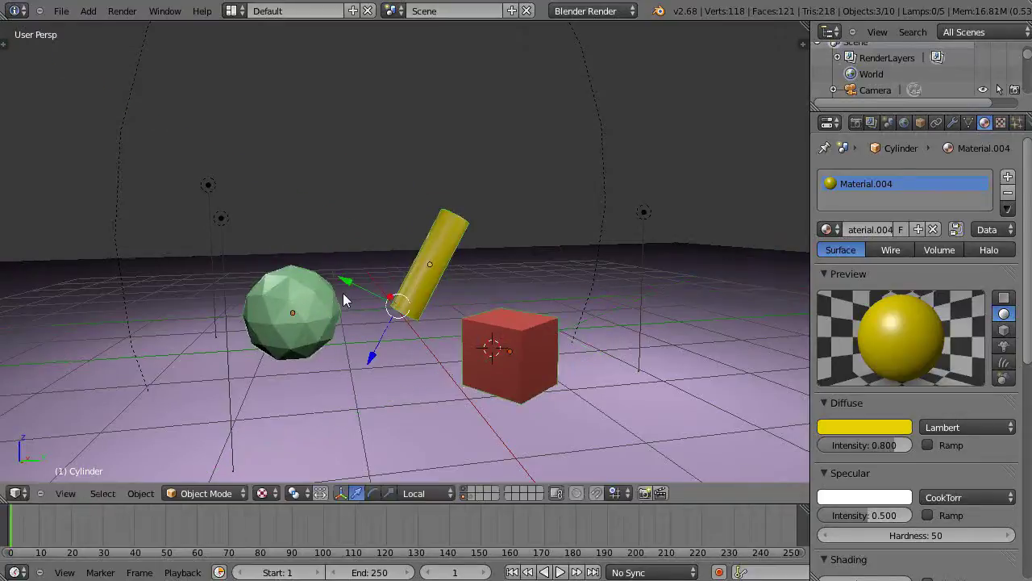
Start a grab of the objects constrained to the global Y axis
click(398, 305)
key(y)
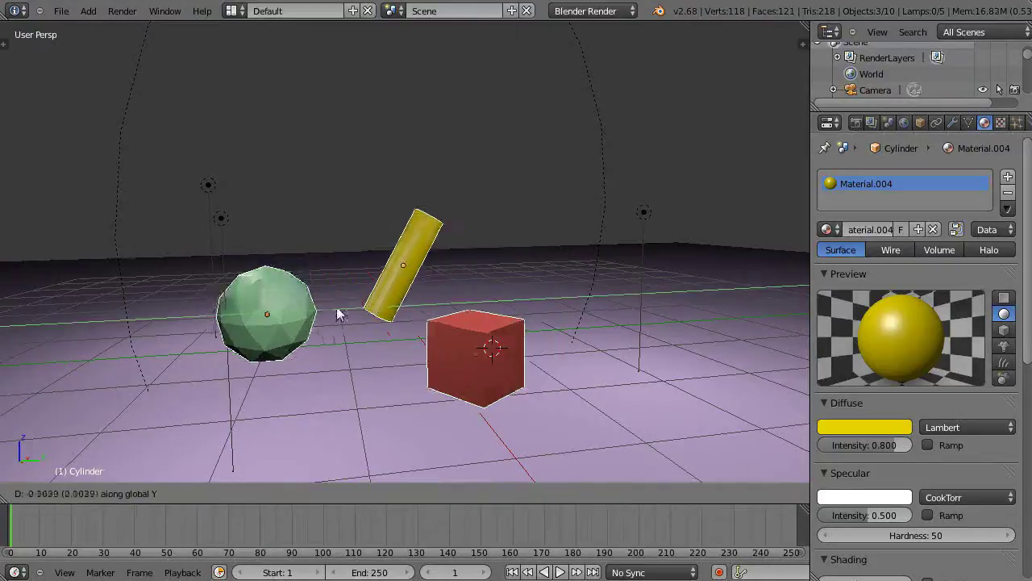
drag(387, 309, 408, 279)
Cancel the X-constrained move, leaving objects in place, and select only the red cube
key(x)
right_click(402, 290)
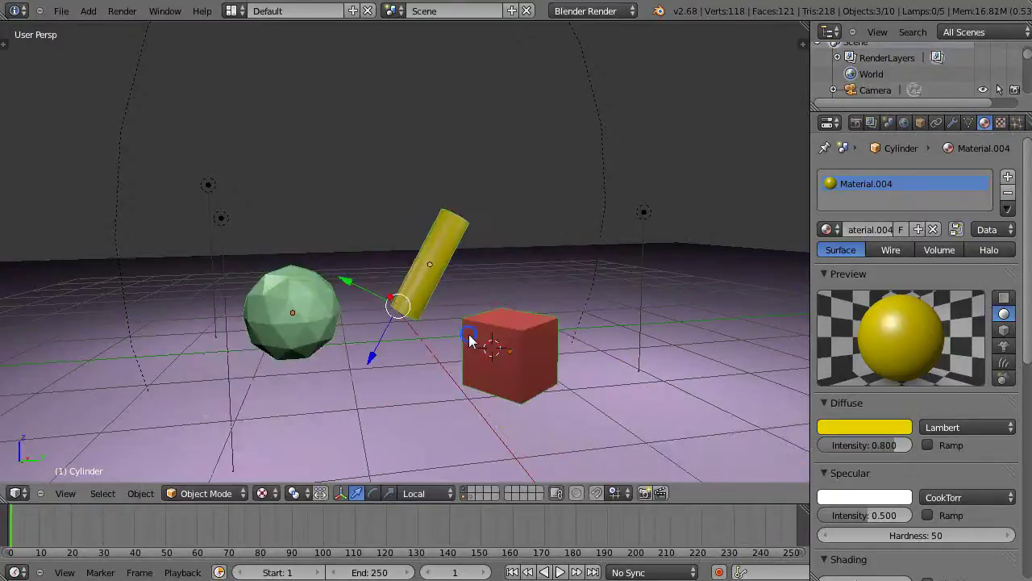
right_click(488, 339)
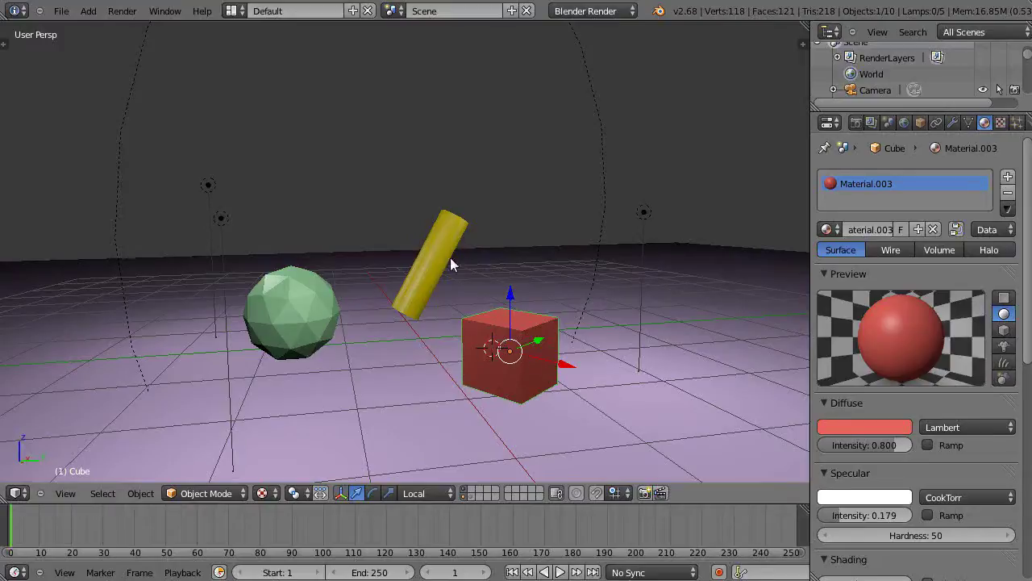
middle_drag(347, 330, 369, 321)
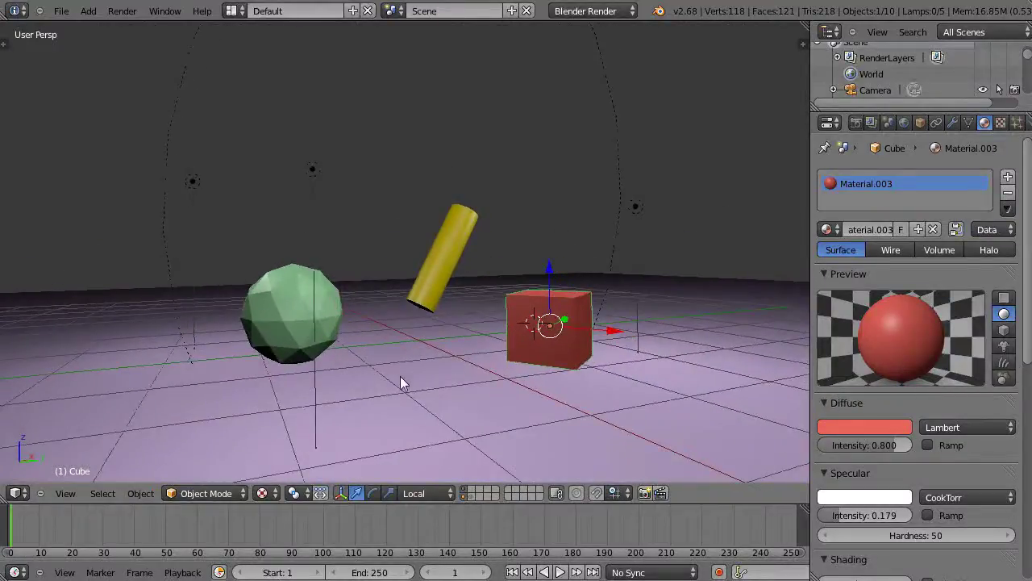